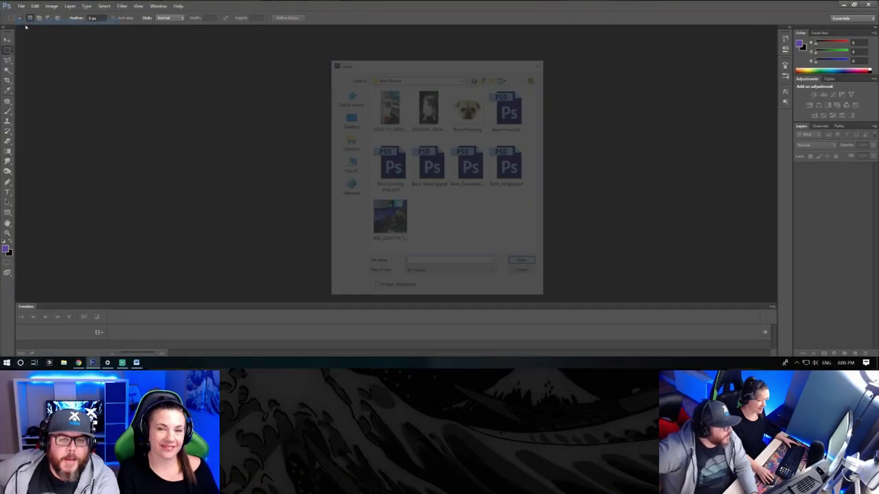
# Step: Select 20181119_085054.jpg in the Open dialog and open it as a new document
pyautogui.click(393, 102)
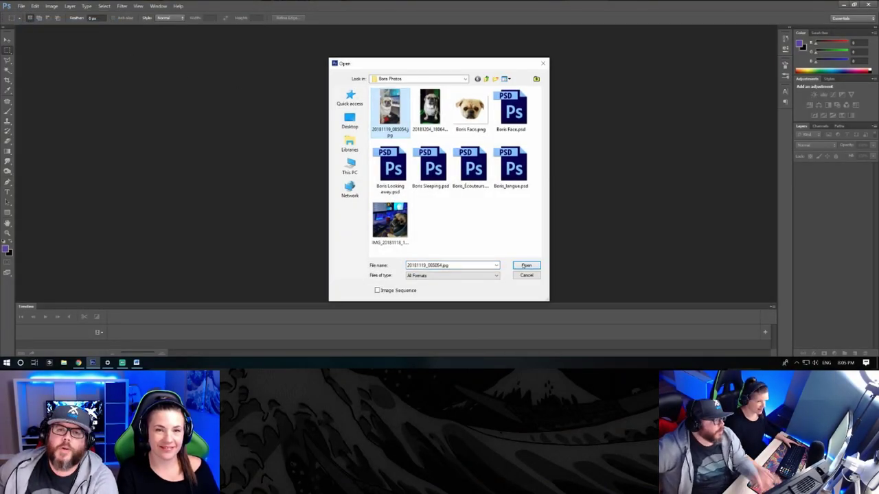
pyautogui.click(526, 265)
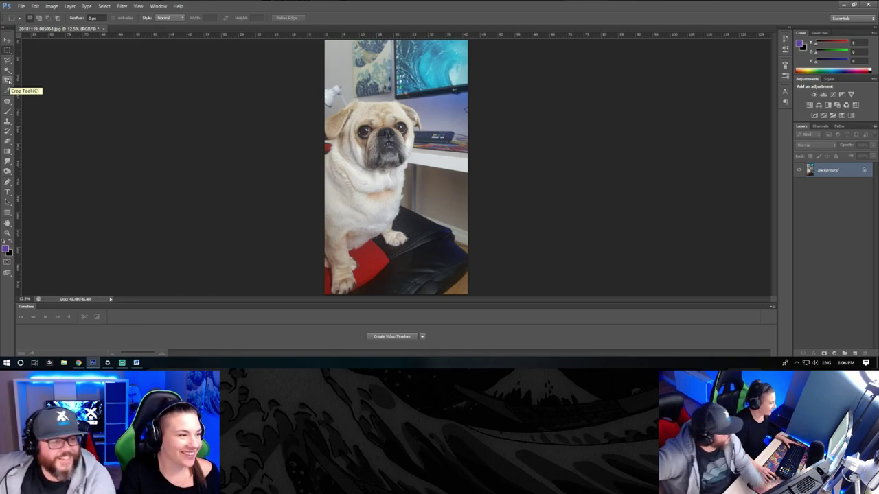
# Step: Crop the tall pug photo to a square close-up of the dog's face with the Crop Tool
pyautogui.click(9, 81)
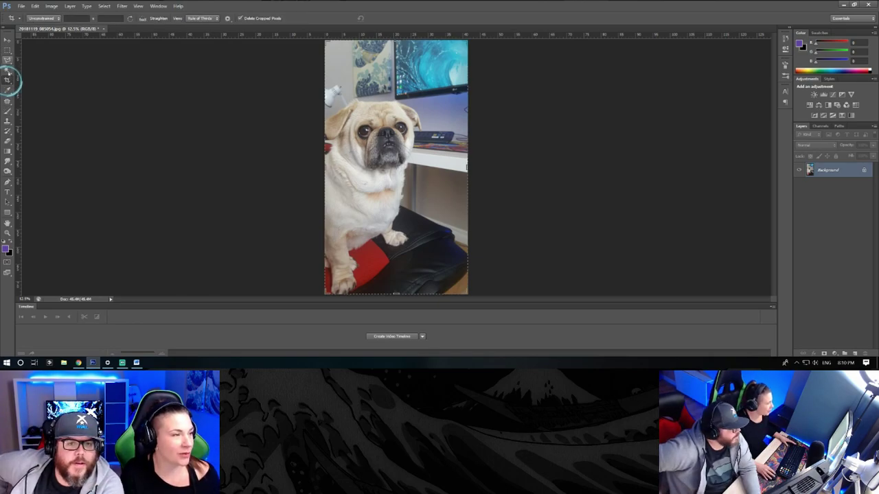
pyautogui.click(9, 81)
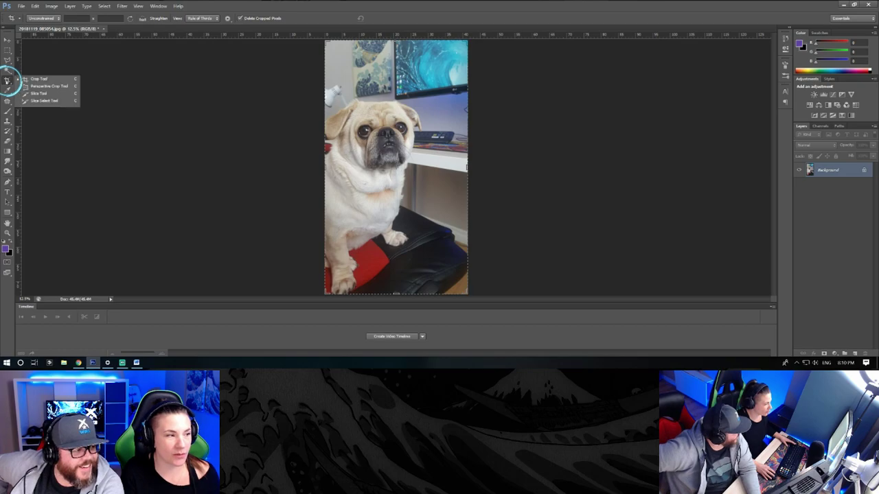
pyautogui.click(51, 80)
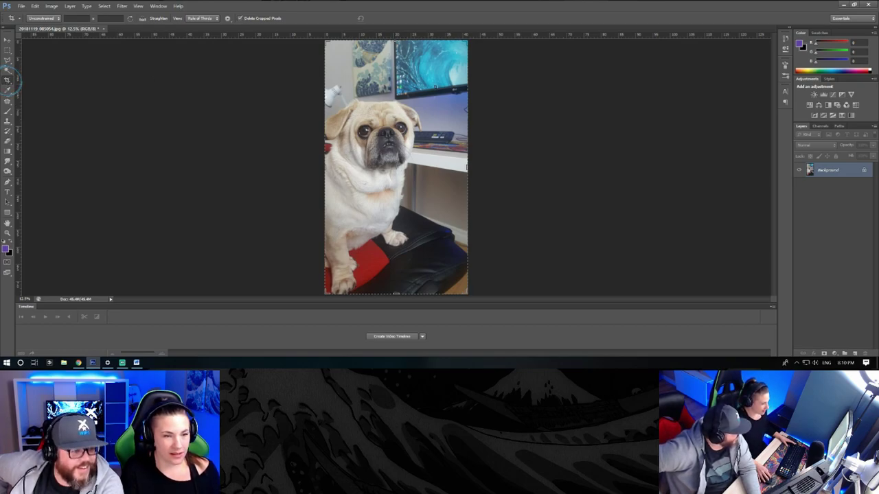
pyautogui.moveTo(426, 91); pyautogui.dragTo(300, 216)
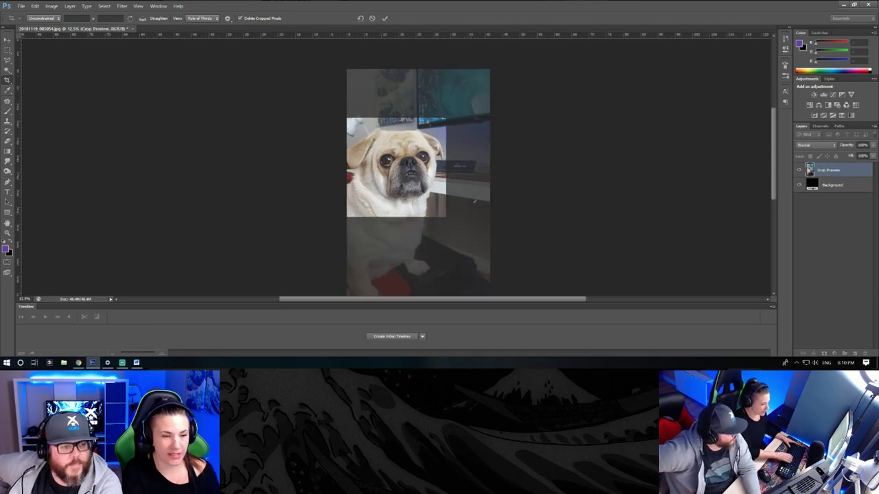
pyautogui.press('Return')
pyautogui.press('v')
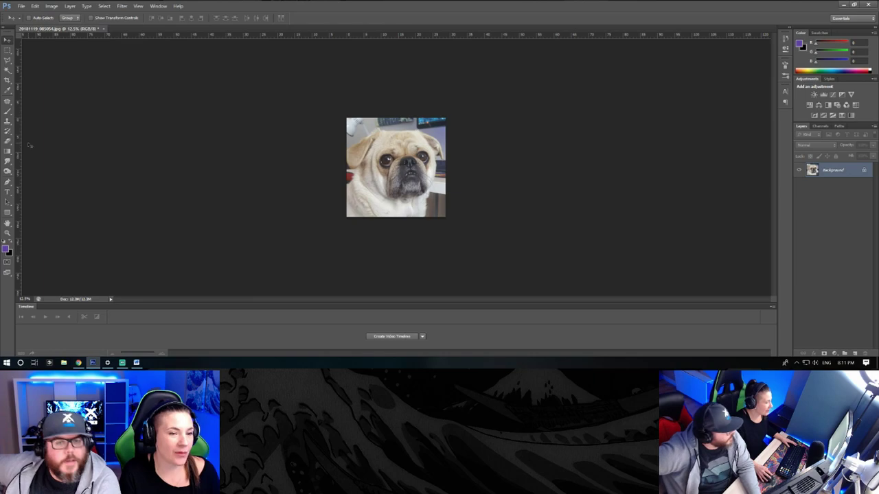
# Step: Lasso the pug's head onto Layer 1, delete the Background layer, and nudge the head upward
pyautogui.click(8, 61)
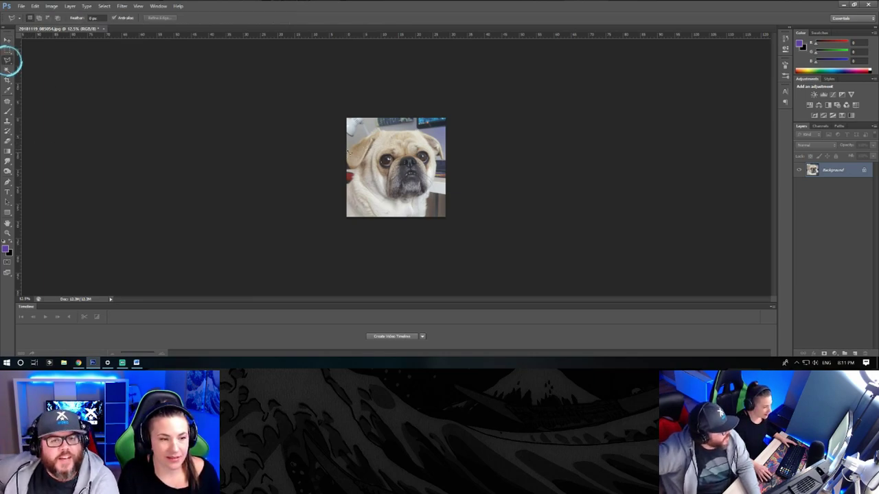
pyautogui.hotkey('ctrl', '+')
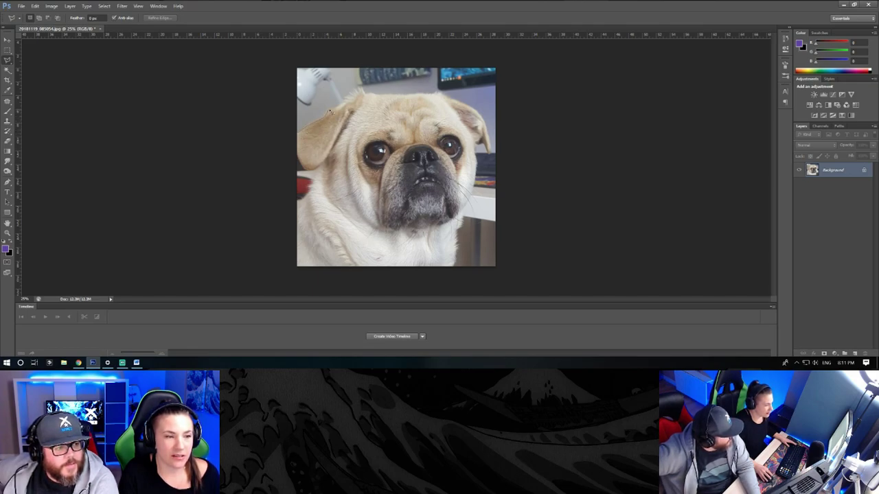
pyautogui.moveTo(349, 100)
pyautogui.mouseDown()
pyautogui.moveTo(365, 91)
pyautogui.moveTo(447, 98)
pyautogui.moveTo(479, 117)
pyautogui.moveTo(492, 156)
pyautogui.moveTo(478, 147)
pyautogui.mouseUp()
pyautogui.press('v')
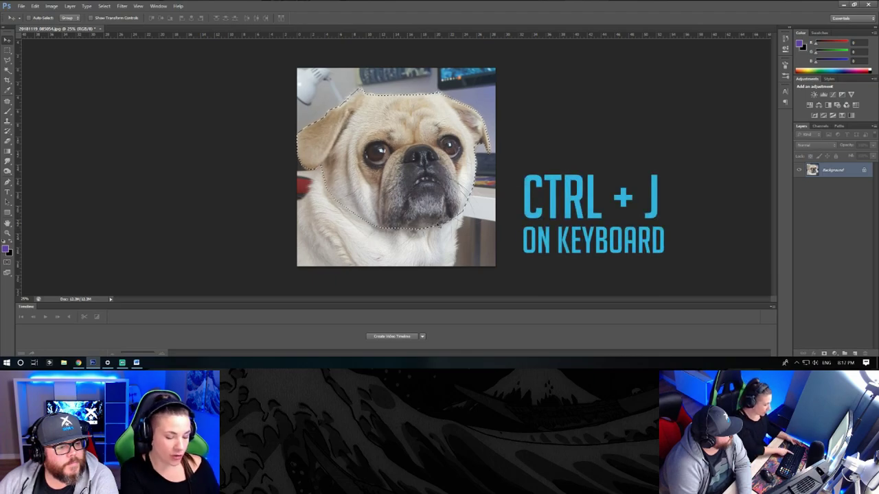
pyautogui.hotkey('ctrl', 'j')
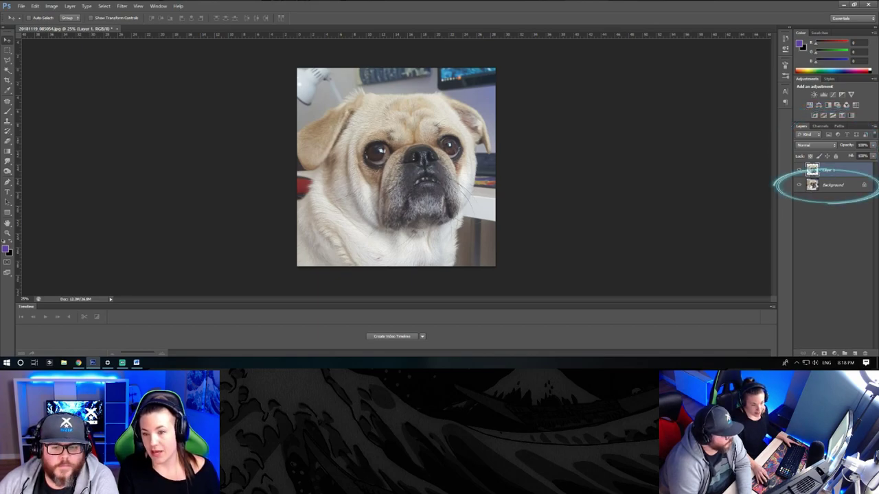
pyautogui.moveTo(814, 185)
pyautogui.mouseDown()
pyautogui.moveTo(814, 337)
pyautogui.moveTo(865, 353)
pyautogui.mouseUp()
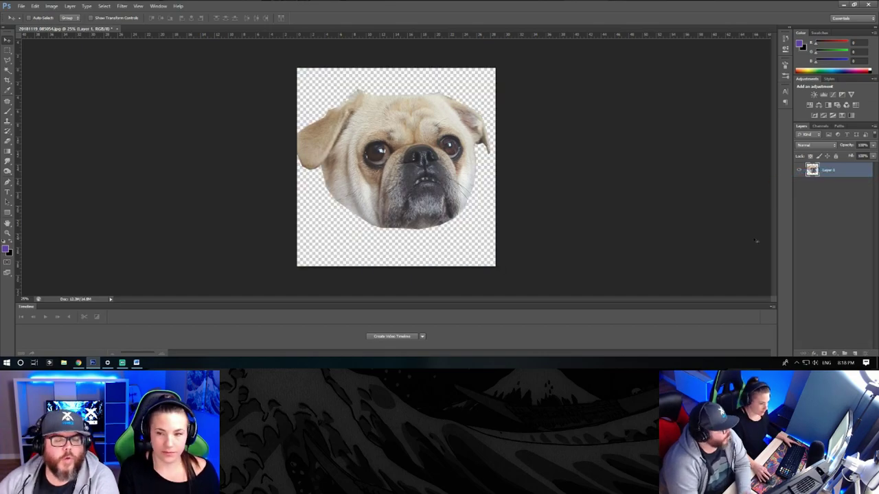
pyautogui.moveTo(275, 234); pyautogui.dragTo(270, 213)
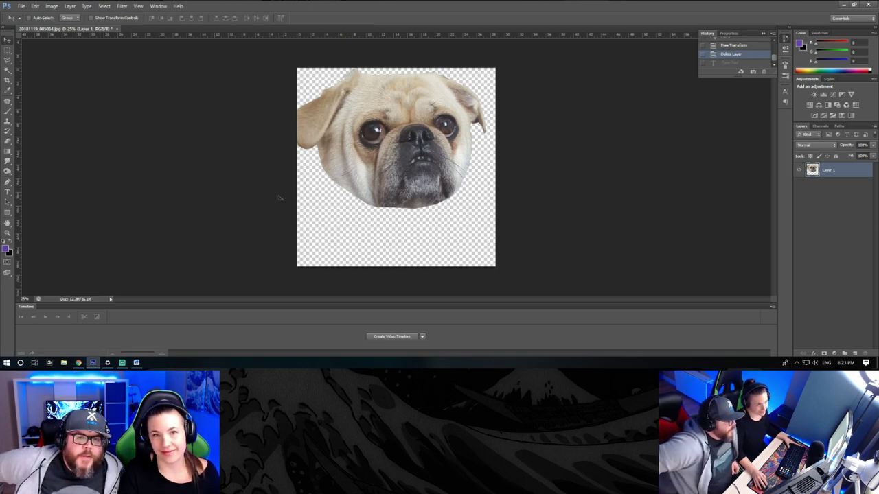
# Step: Type HYPE at the lower left of the canvas in the Gimme Danger font
pyautogui.click(8, 194)
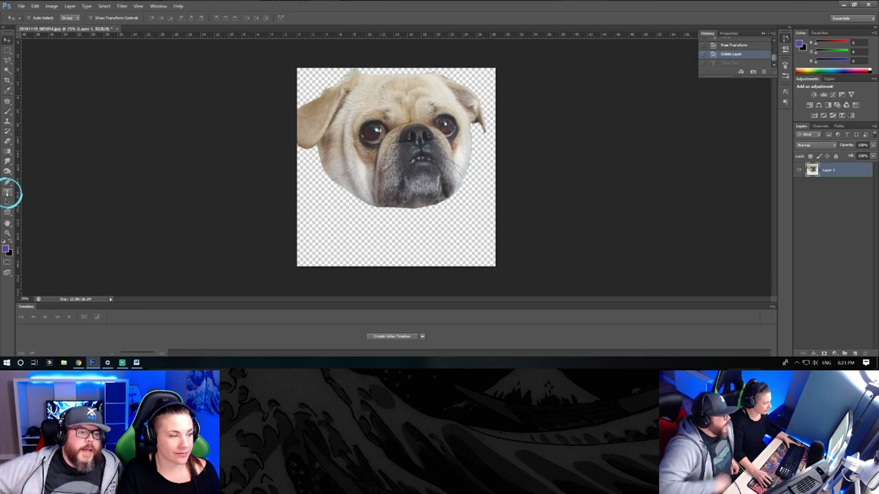
pyautogui.click(9, 194)
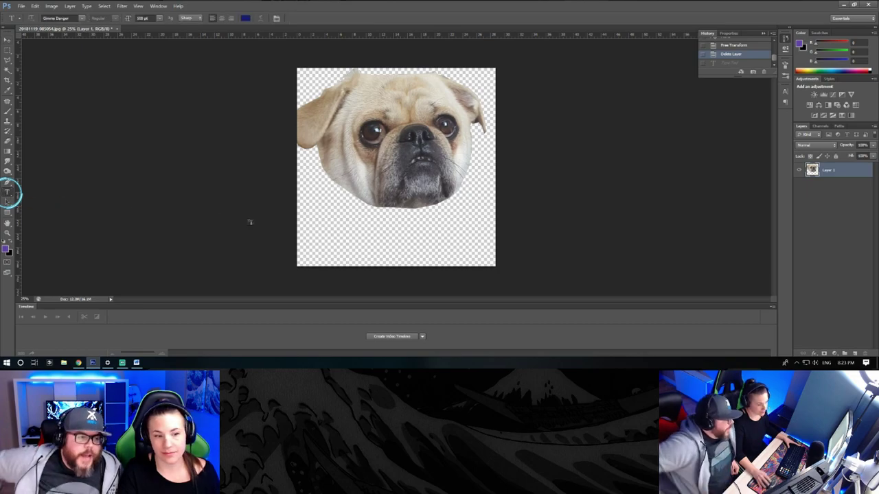
pyautogui.click(309, 244)
pyautogui.write('HY')
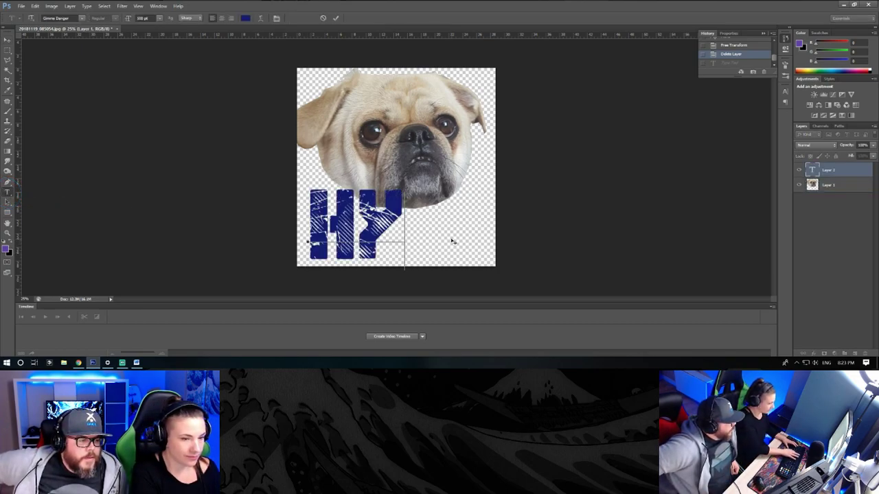
pyautogui.write('PE')
pyautogui.hotkey('ctrl', 'a')
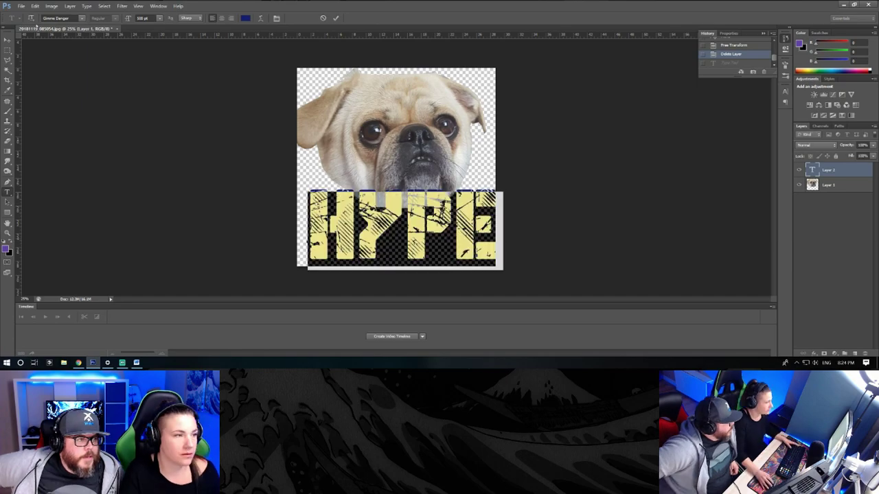
pyautogui.click(82, 19)
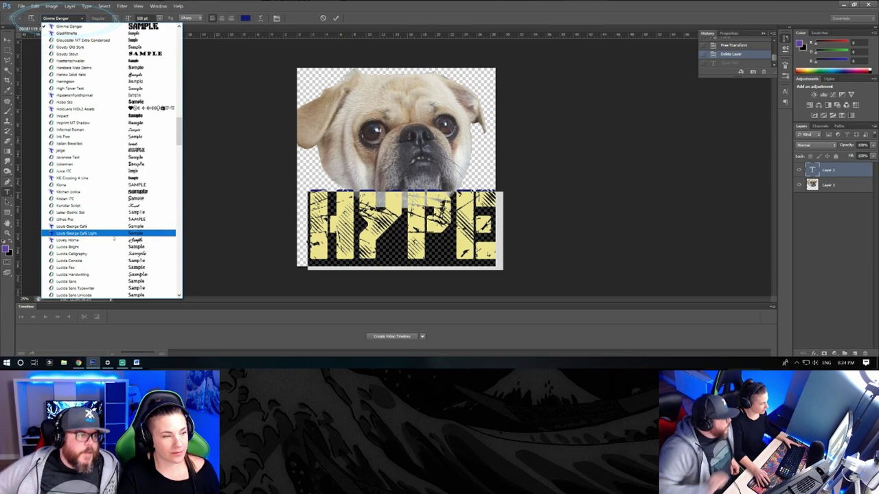
pyautogui.click(155, 26)
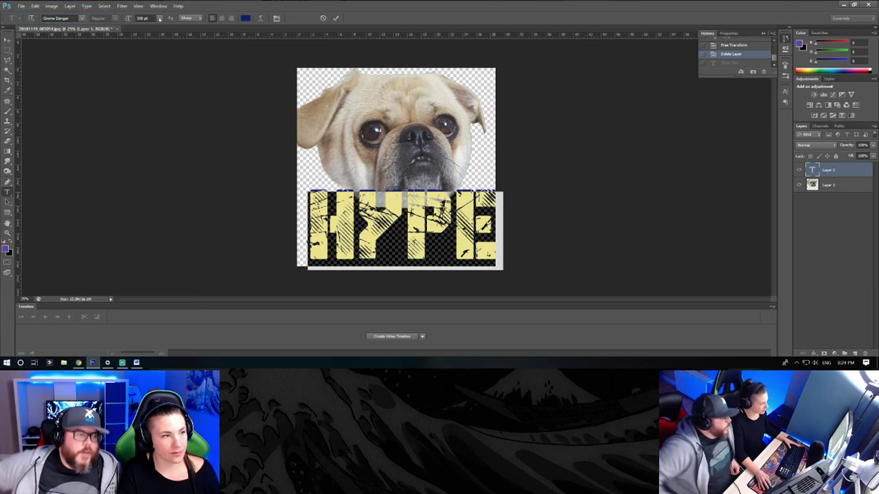
pyautogui.click(160, 19)
pyautogui.hotkey('ctrl', 'Return')
# Step: Move HYPE along the bottom, tilt it about 10° counter-clockwise and shrink it to fit
pyautogui.press('v')
pyautogui.moveTo(362, 199); pyautogui.dragTo(369, 208)
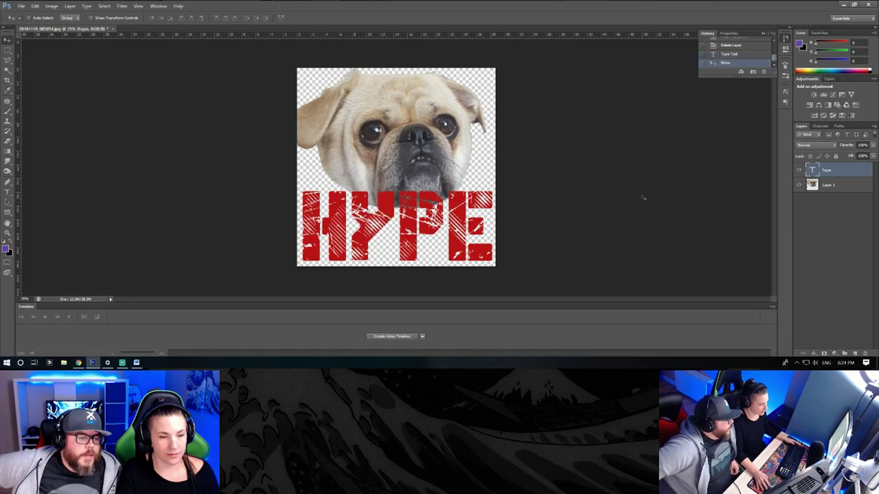
pyautogui.hotkey('ctrl', 't')
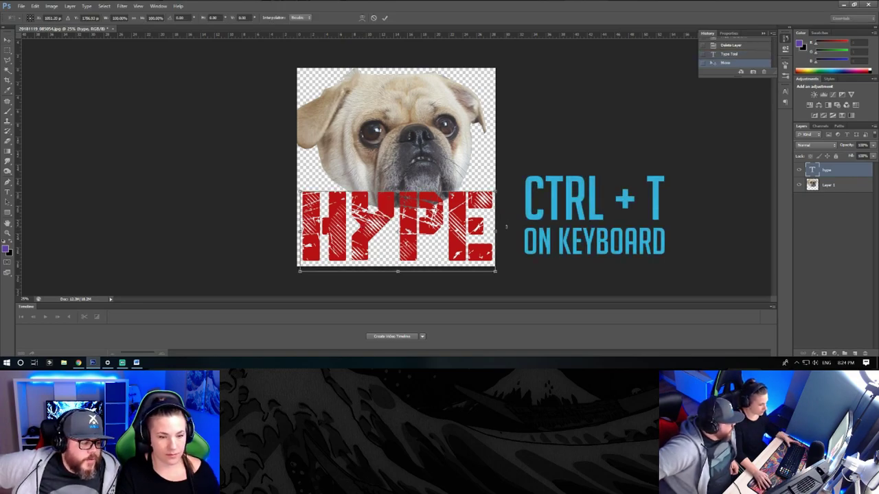
pyautogui.moveTo(514, 232); pyautogui.dragTo(464, 203)
pyautogui.moveTo(497, 245); pyautogui.dragTo(495, 244)
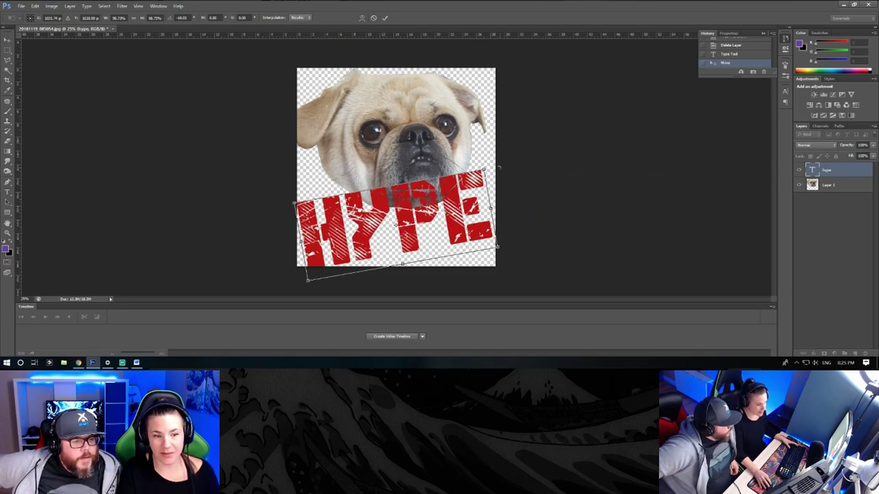
pyautogui.press('Return')
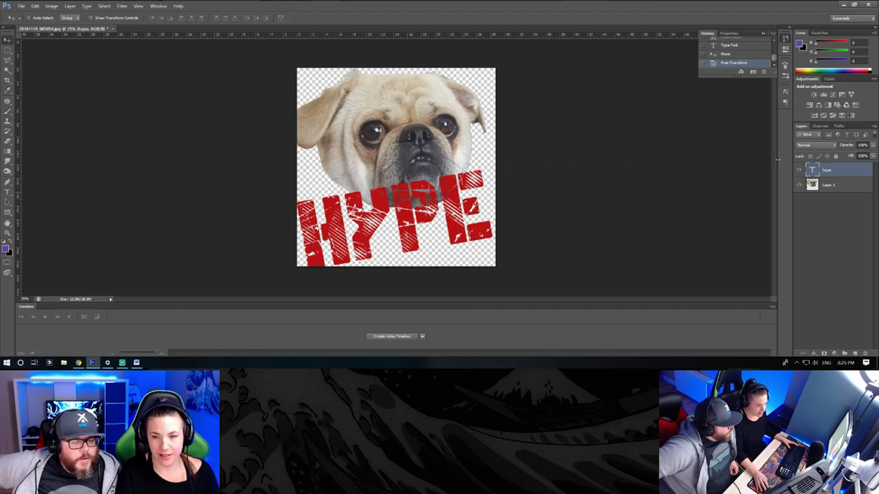
# Step: Add a black outside Stroke layer style to the HYPE text layer
pyautogui.click(813, 352)
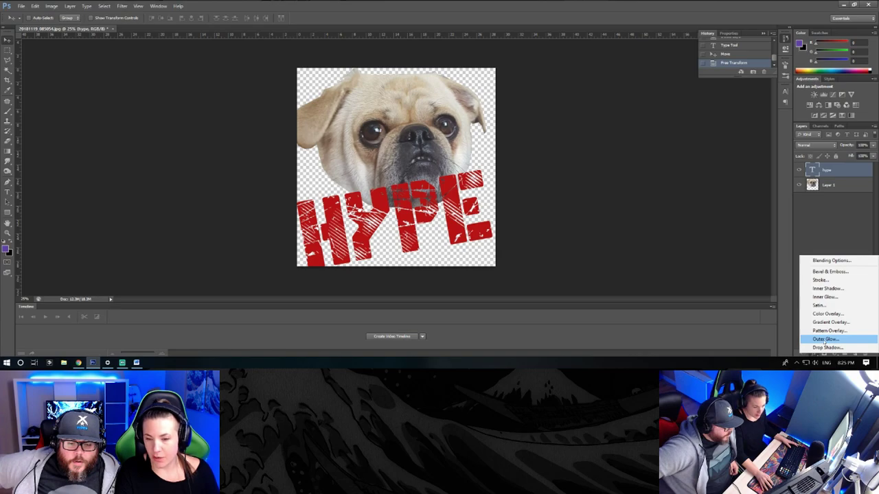
pyautogui.click(819, 281)
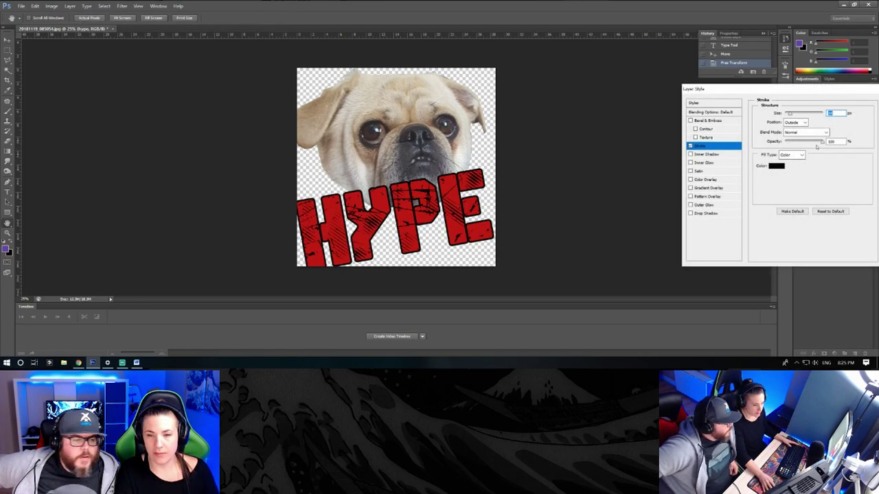
pyautogui.click(776, 166)
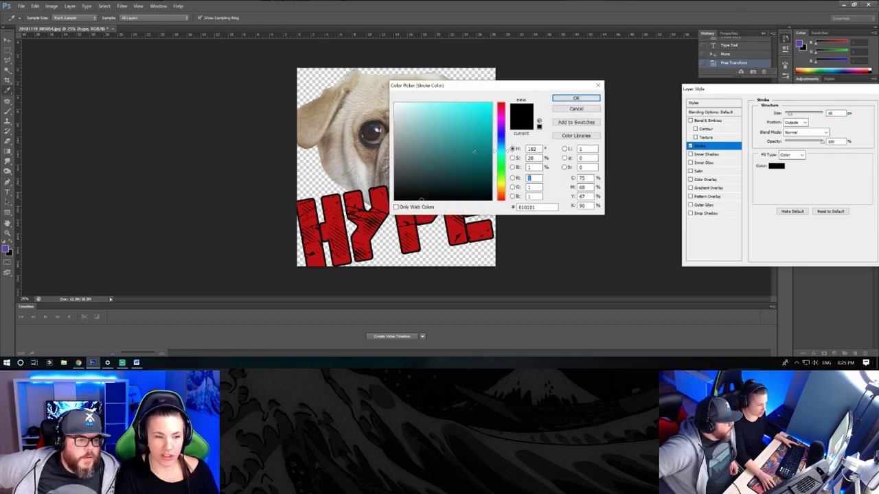
pyautogui.moveTo(509, 150); pyautogui.dragTo(509, 162)
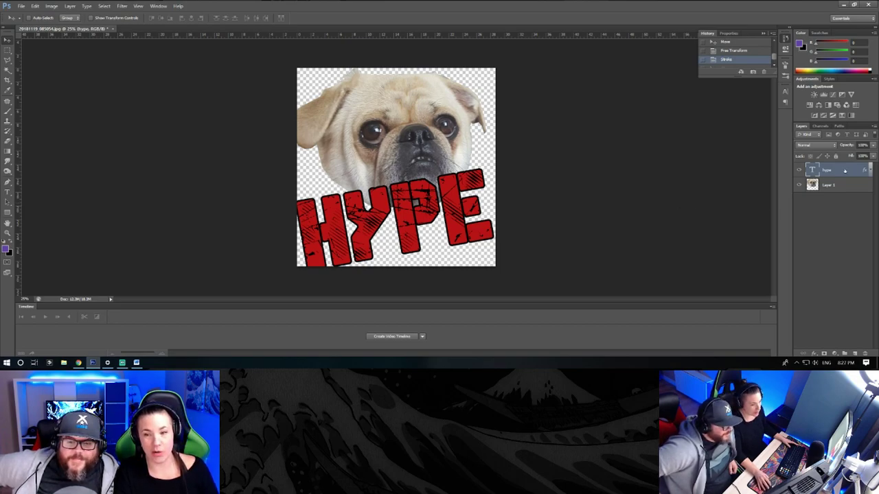
# Step: Place the HYPE layer beneath the pug, move the lettering to the top and lower the pug head
pyautogui.moveTo(845, 170); pyautogui.dragTo(845, 196)
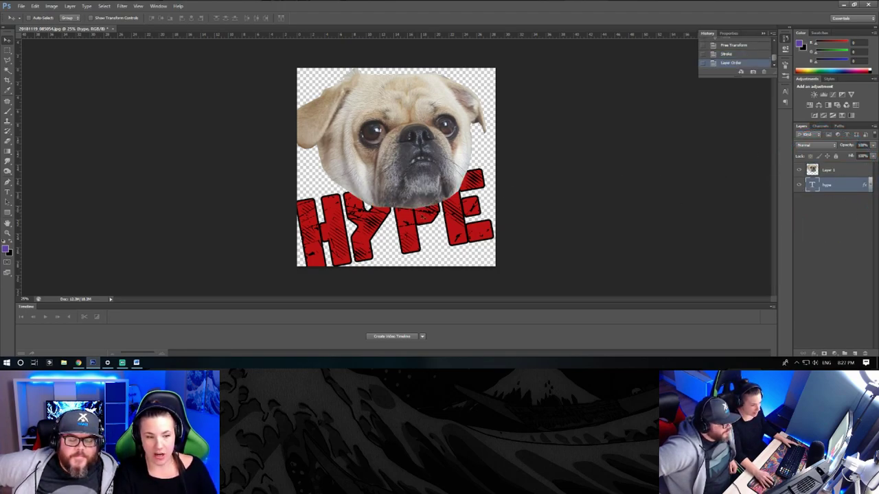
pyautogui.click(8, 40)
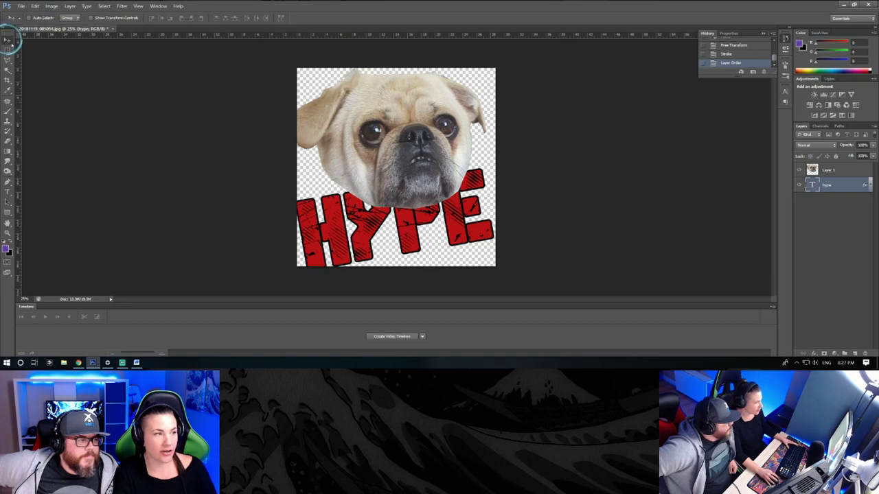
pyautogui.moveTo(465, 231); pyautogui.dragTo(465, 127)
pyautogui.hotkey('alt', ']')
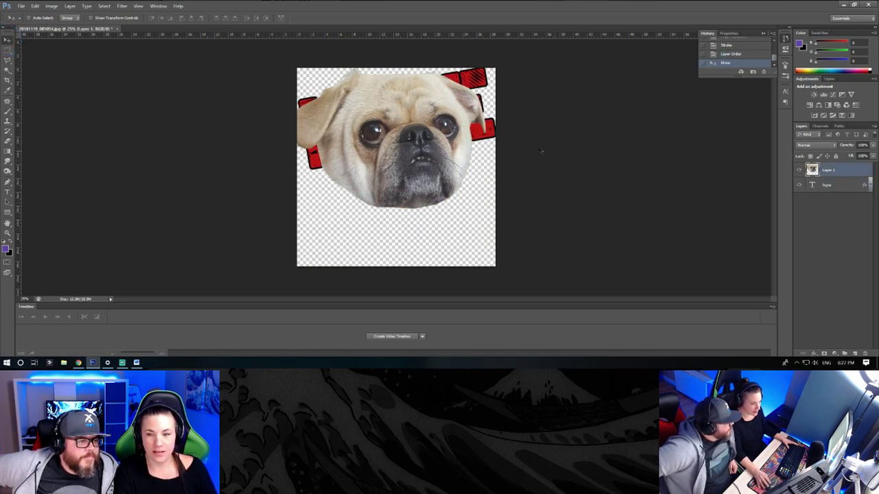
pyautogui.moveTo(410, 98); pyautogui.dragTo(413, 167)
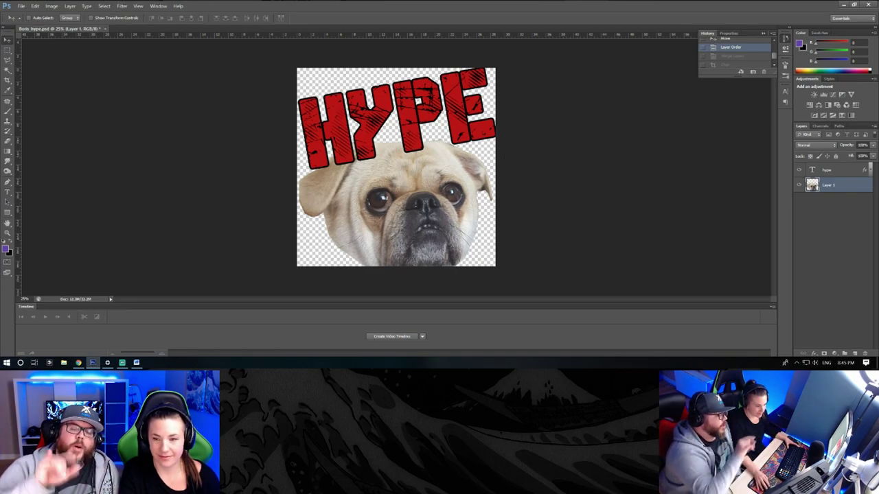
# Step: Merge the HYPE text layer and Layer 1 into a single layer
pyautogui.keyDown('shift'); pyautogui.click(841, 171); pyautogui.keyUp('shift')
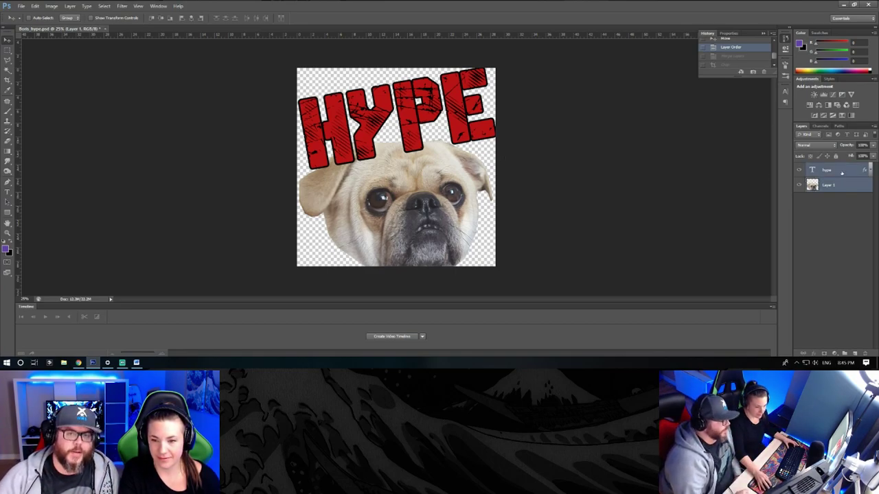
pyautogui.click(849, 187)
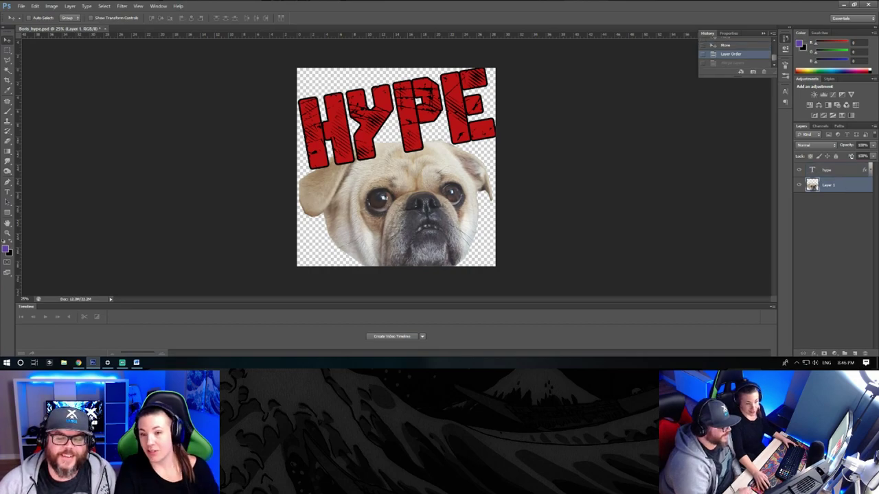
pyautogui.keyDown('shift'); pyautogui.click(843, 171); pyautogui.keyUp('shift')
pyautogui.click(872, 126)
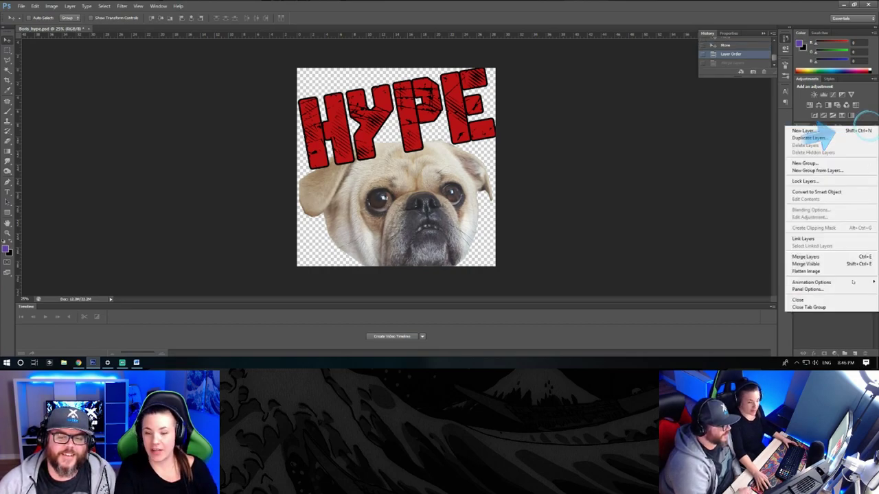
pyautogui.click(806, 256)
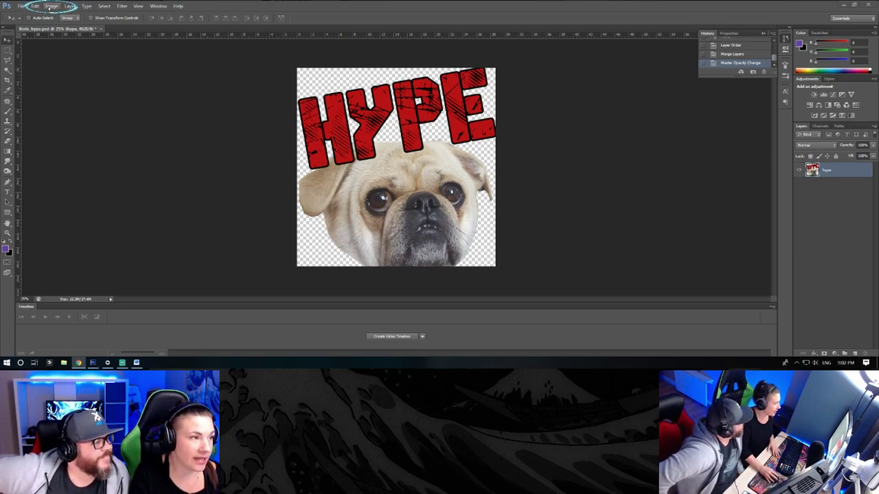
# Step: Resize the image to 112 px wide and view it at 100%
pyautogui.click(49, 6)
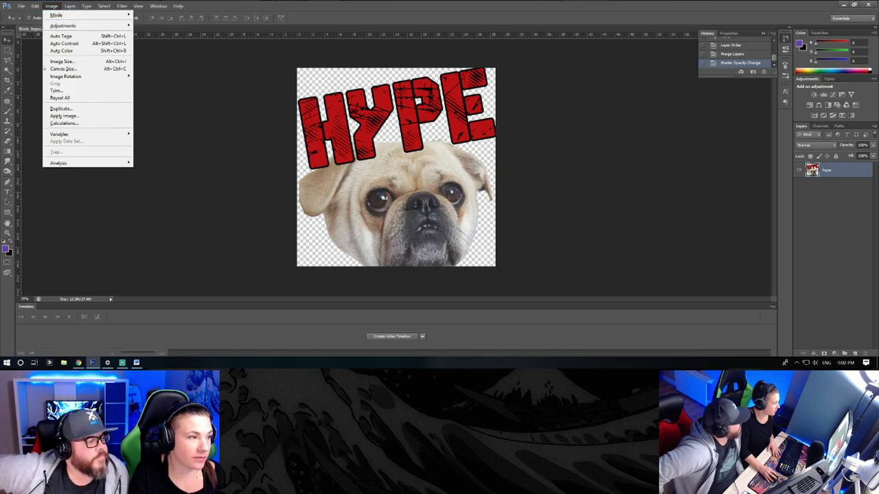
pyautogui.click(48, 62)
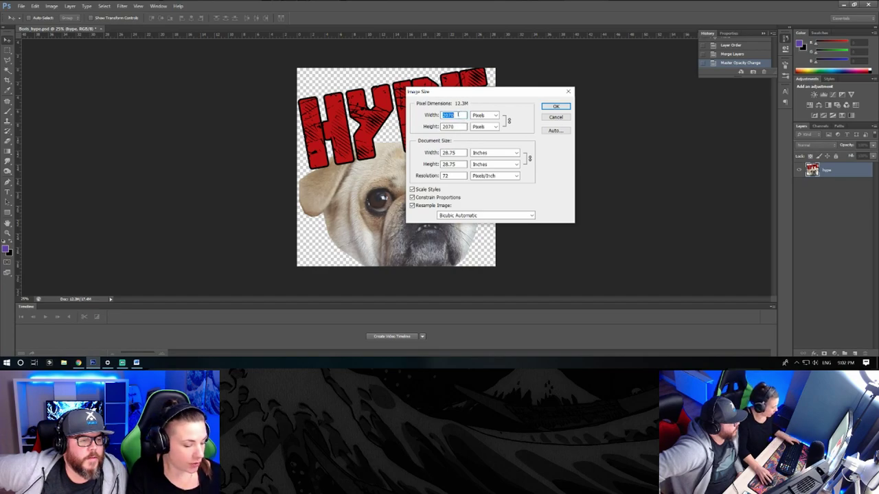
pyautogui.write('112')
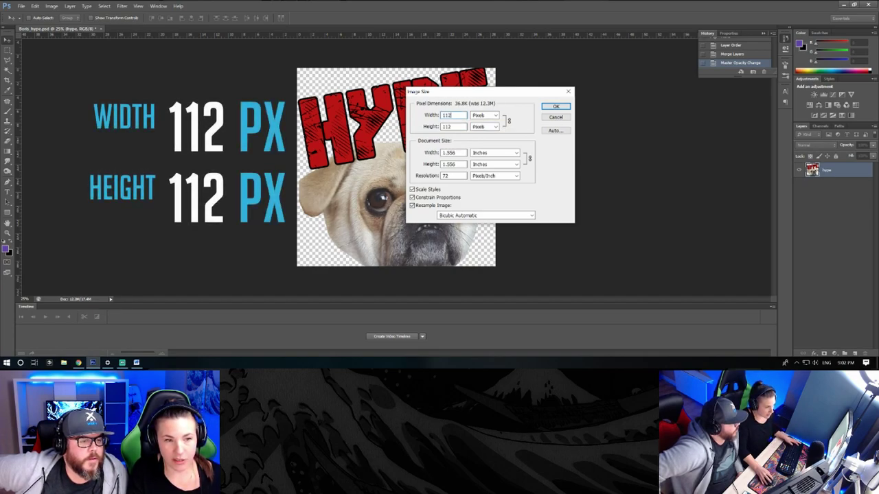
pyautogui.click(557, 106)
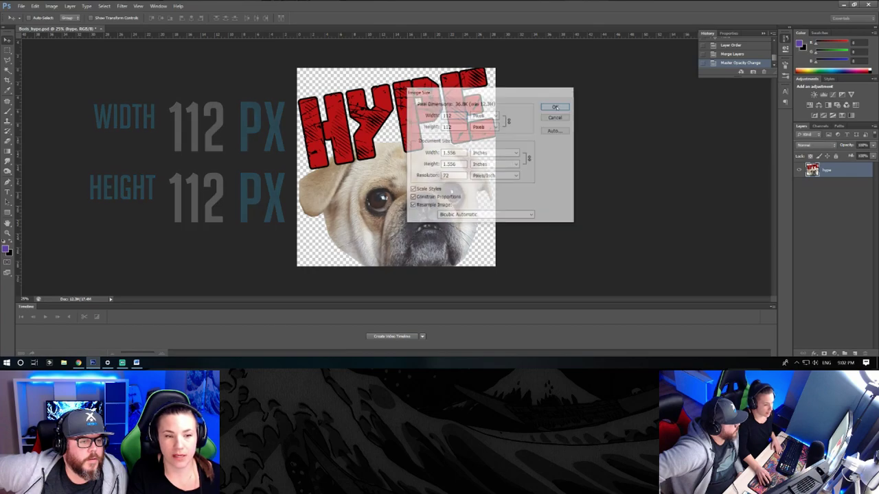
pyautogui.hotkey('ctrl', '1')
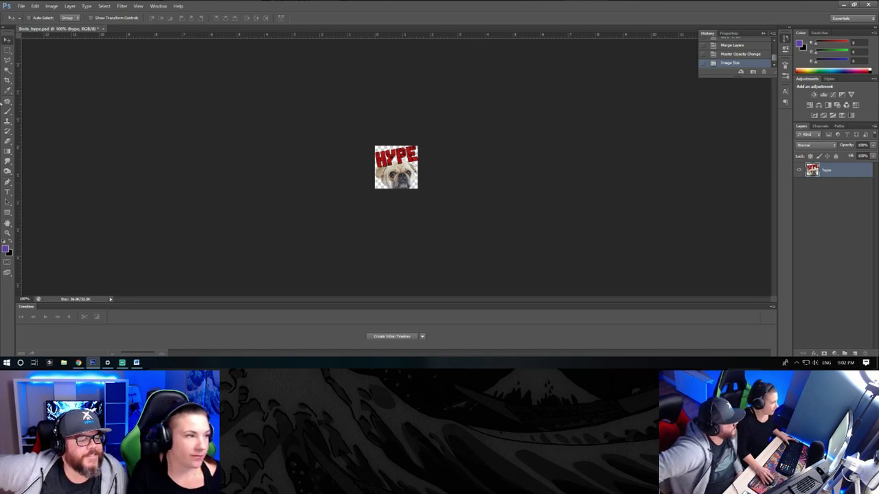
# Step: Save the emote as the PNG Boris_hype_112.png, replacing the existing file
pyautogui.click(35, 6)
pyautogui.moveTo(22, 5)
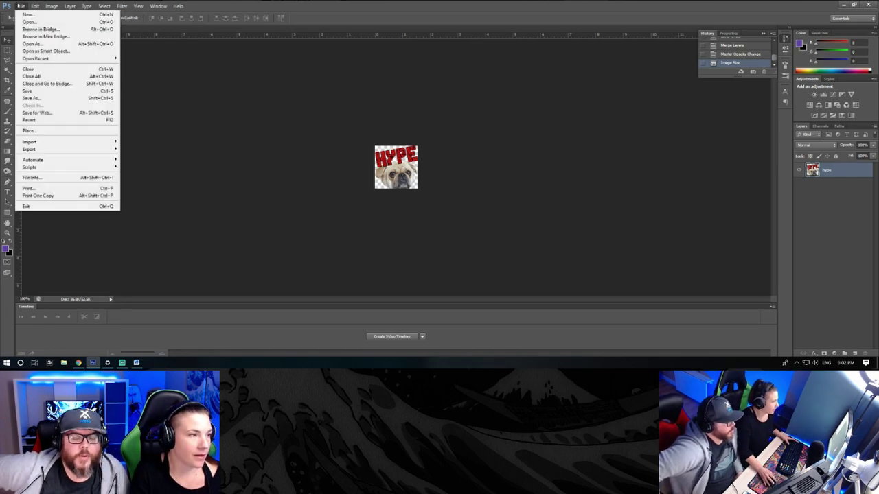
pyautogui.click(32, 98)
pyautogui.click(481, 209)
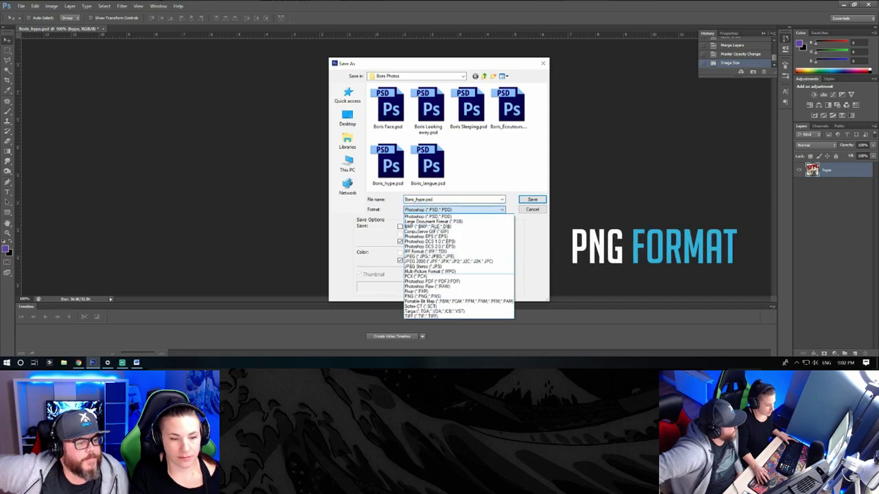
pyautogui.click(422, 296)
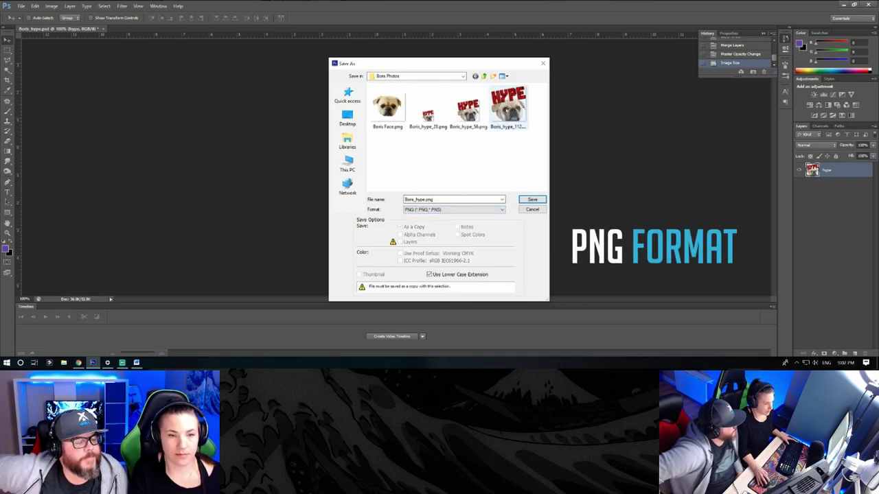
pyautogui.click(508, 106)
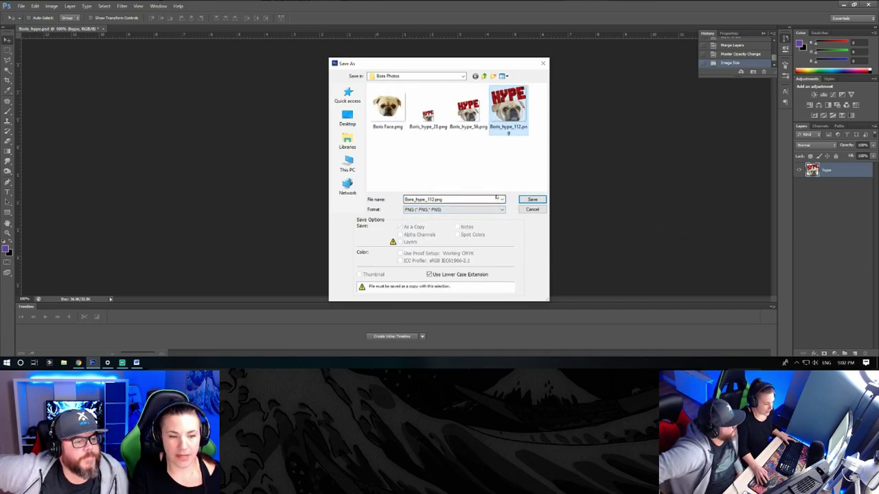
pyautogui.click(532, 199)
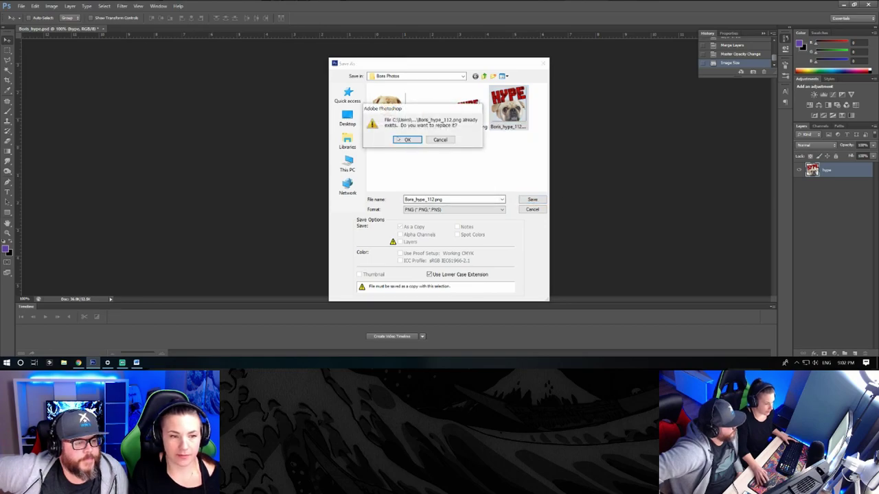
pyautogui.click(408, 140)
pyautogui.press('Return')
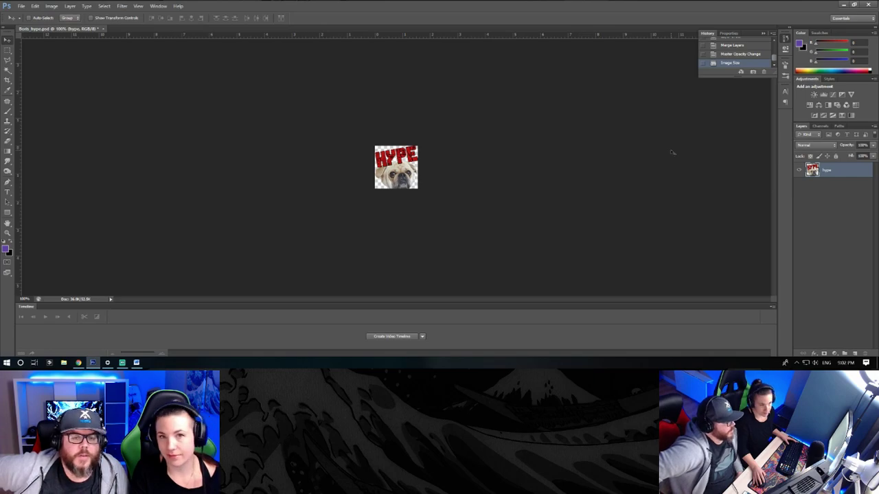
# Step: Resize the emote to 56 px wide with Image Size
pyautogui.click(51, 5)
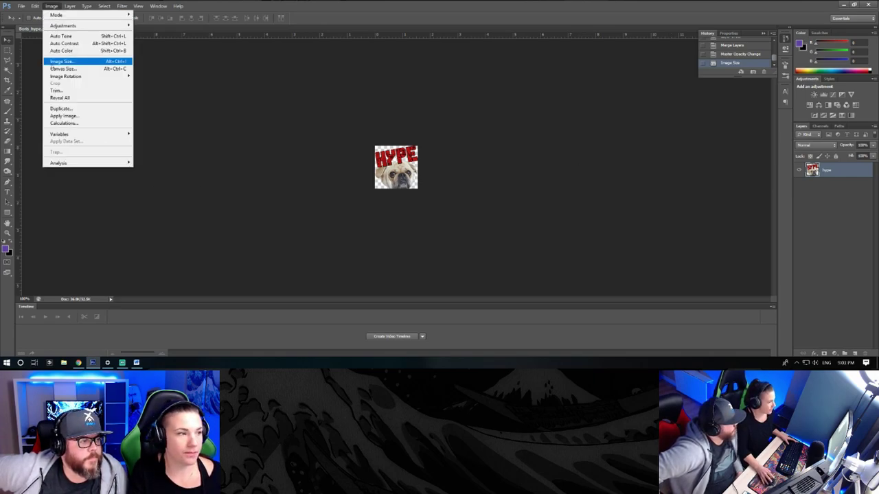
pyautogui.click(62, 61)
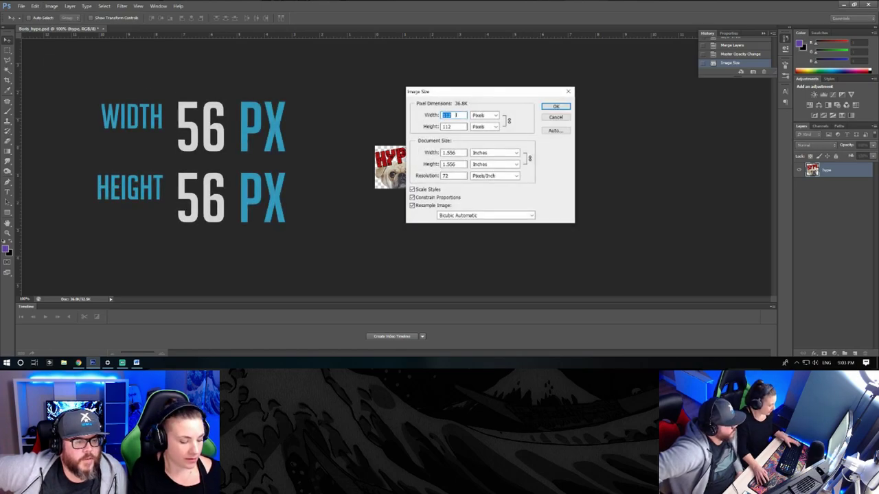
pyautogui.write('56')
pyautogui.click(543, 108)
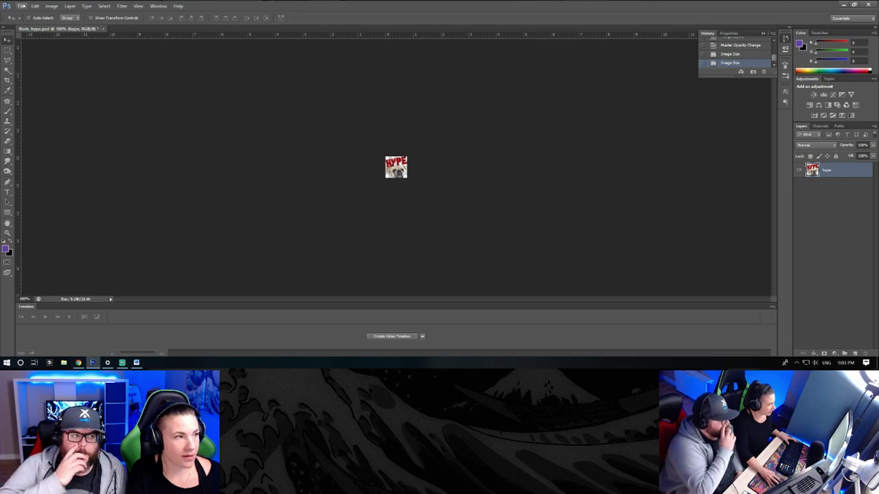
# Step: Save the 56 px emote as the PNG Boris_hype_56.png
pyautogui.click(22, 6)
pyautogui.moveTo(35, 5)
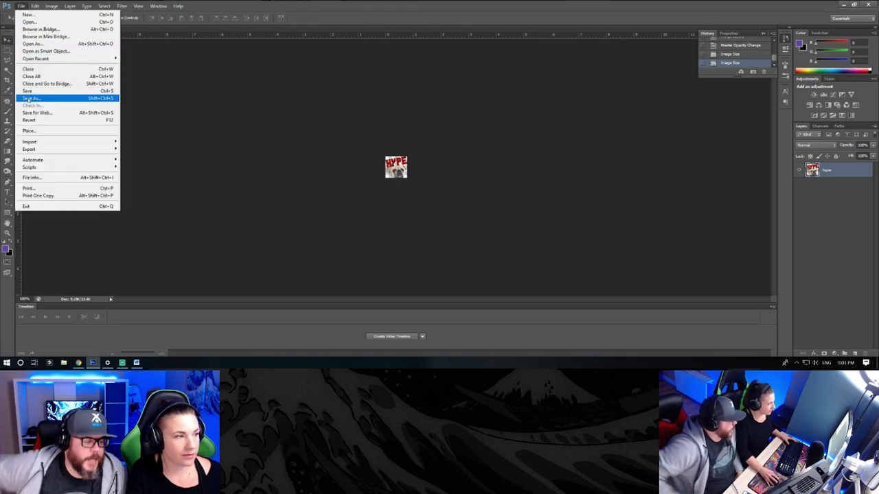
pyautogui.click(48, 95)
pyautogui.click(454, 210)
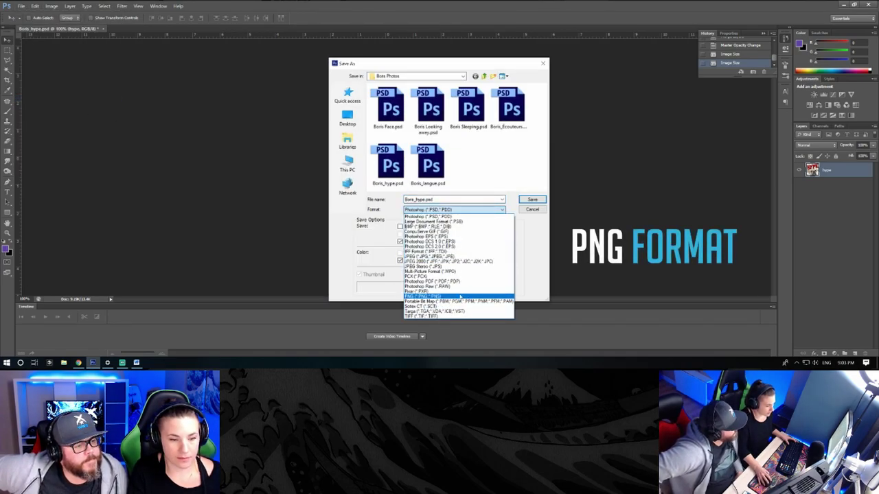
pyautogui.click(426, 296)
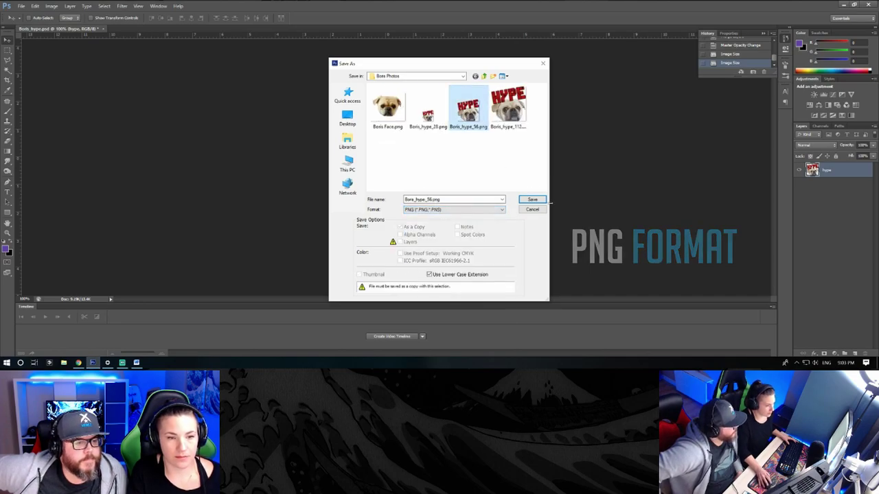
pyautogui.click(533, 200)
pyautogui.click(70, 6)
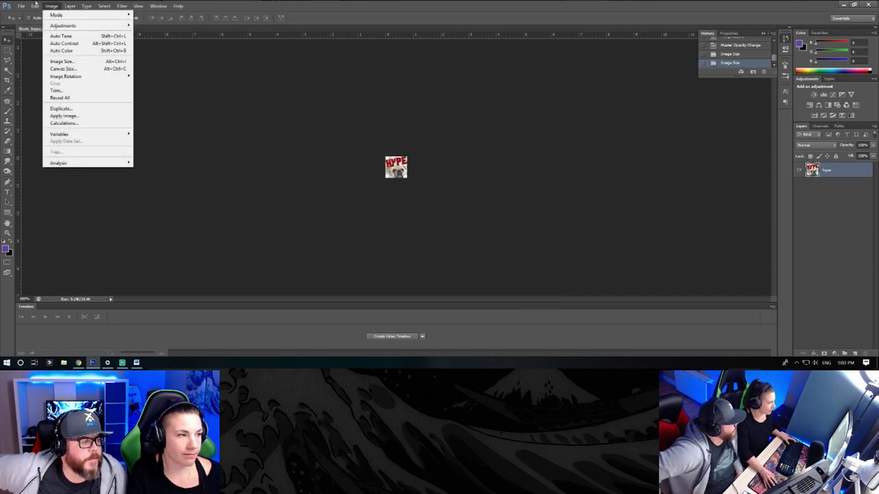
# Step: Resize the emote to 28 px wide with Image Size
pyautogui.click(62, 61)
pyautogui.write('28')
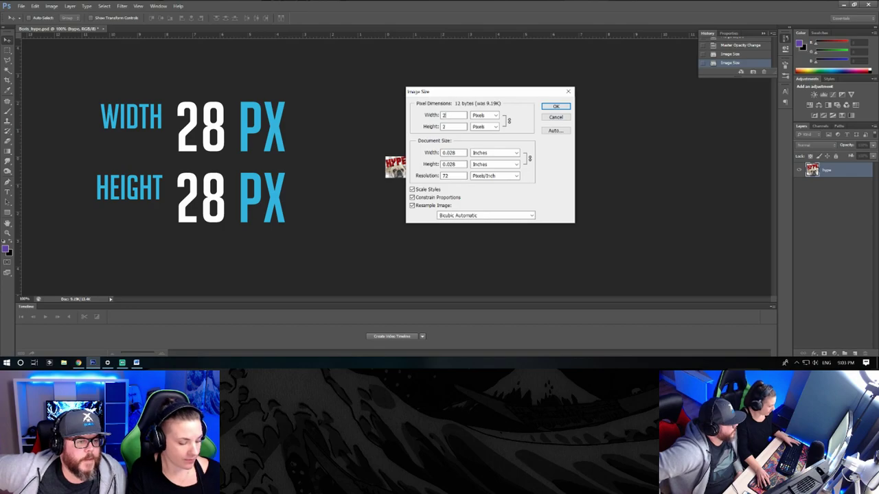
pyautogui.click(558, 106)
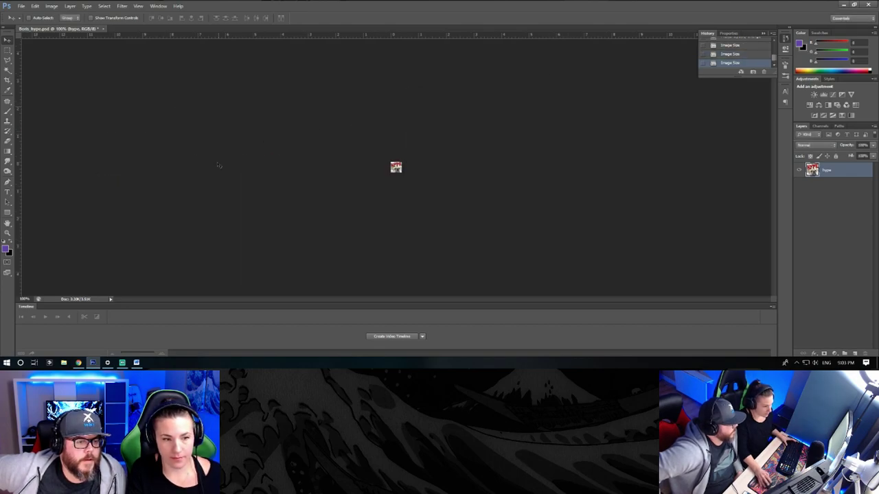
# Step: Save the 28 px emote as a PNG in the Boris Photos folder
pyautogui.click(21, 5)
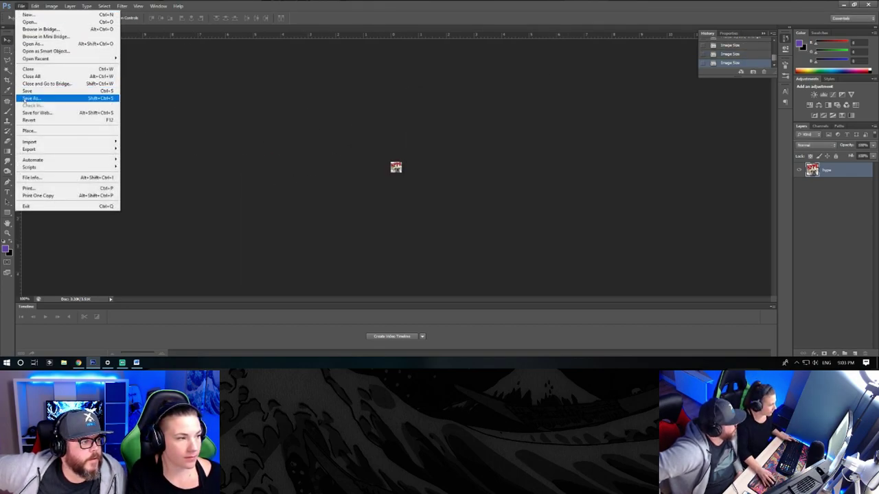
pyautogui.click(91, 98)
pyautogui.click(454, 210)
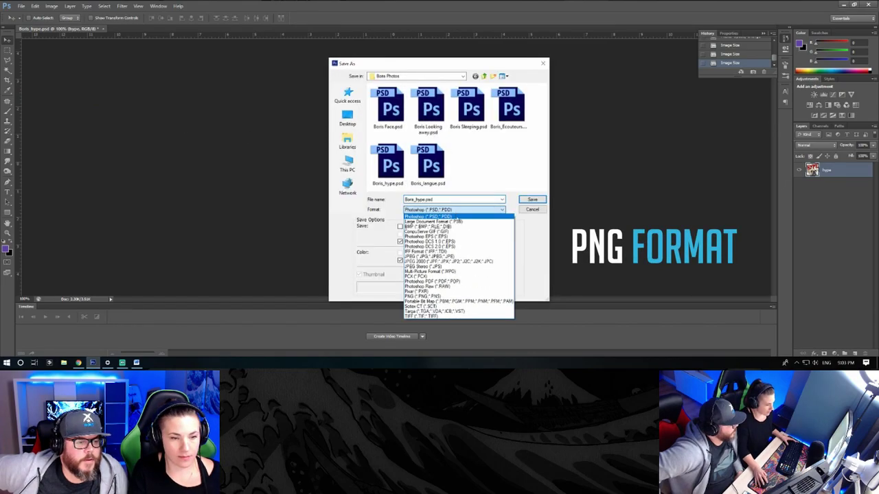
pyautogui.click(433, 296)
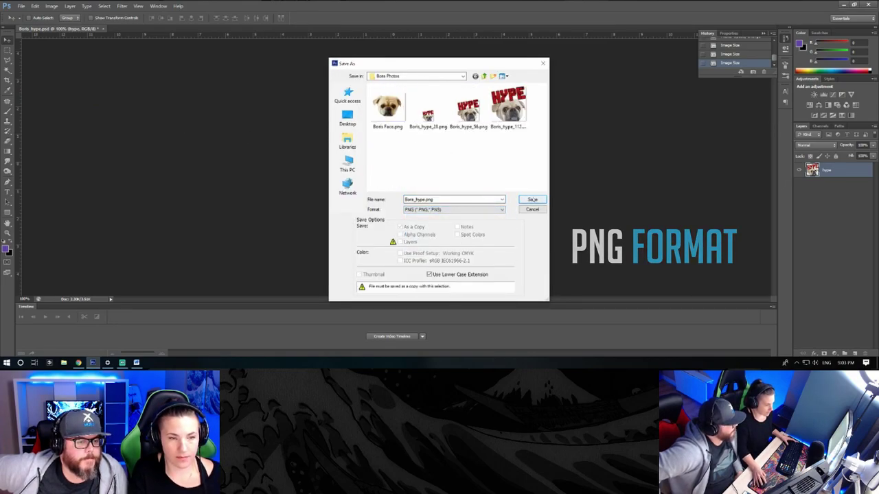
pyautogui.click(533, 199)
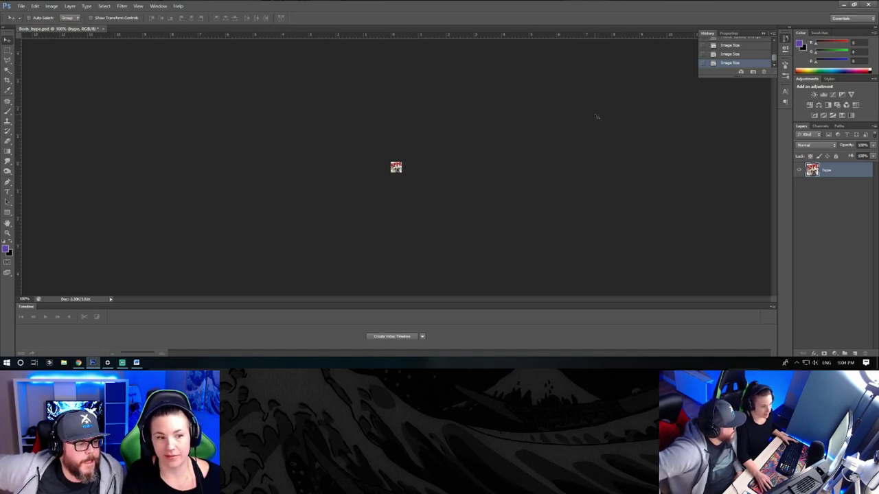
# Step: In Chrome's Twitch dashboard, go to Affiliate settings and open the Emotes page under Subscriptions
pyautogui.hotkey('alt', 'Tab')
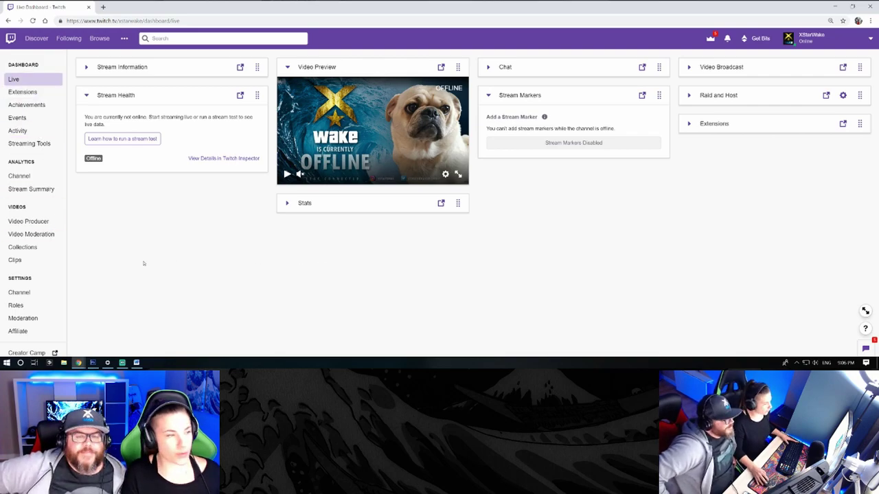
pyautogui.click(17, 331)
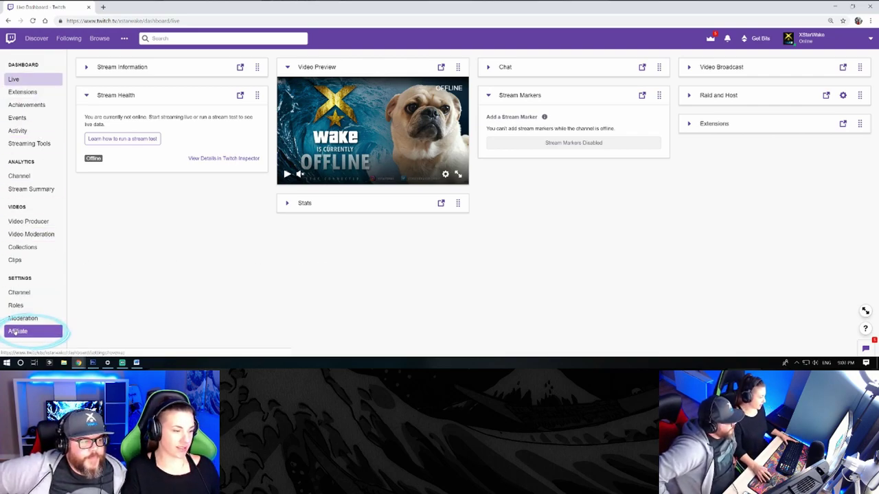
pyautogui.click(274, 244)
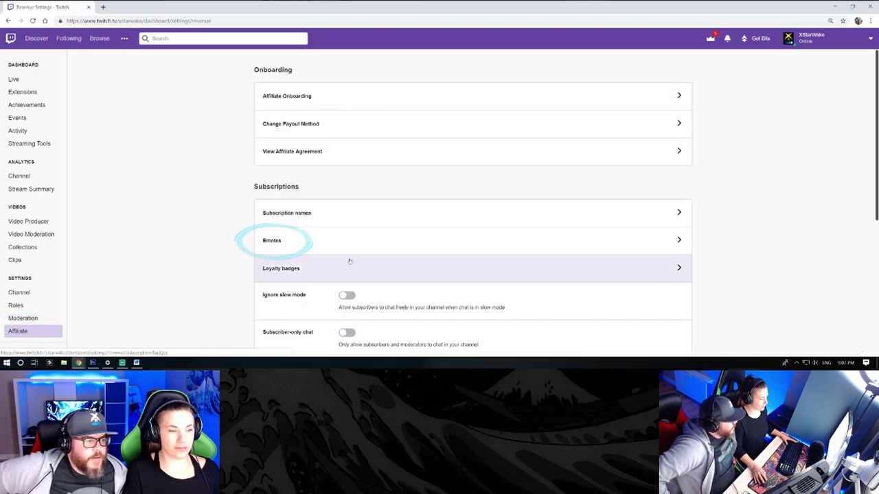